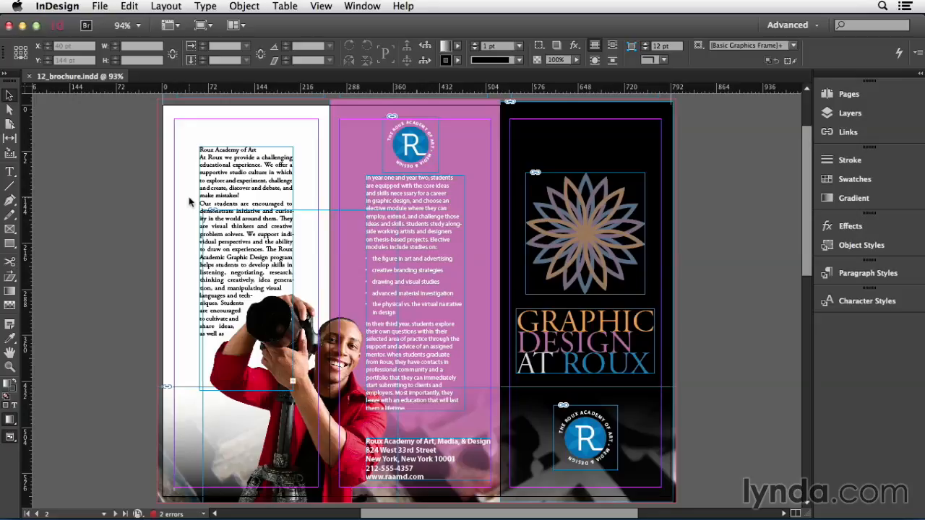
Step: Select the whole "Roux Academy of Art" heading line above the body text on the brochure's white panel
{"action": "left_click_drag", "start_coordinate": [165, 121], "coordinate": [337, 265]}
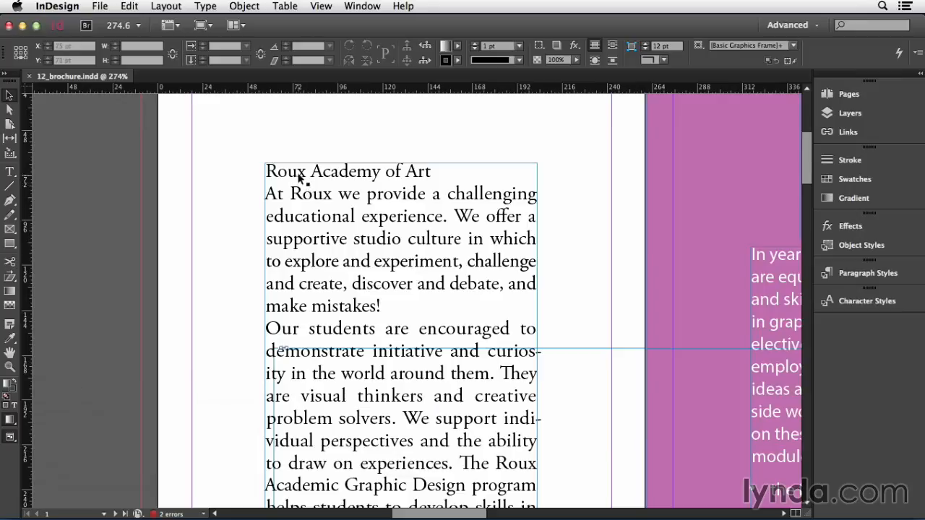
{"action": "key", "text": "t"}
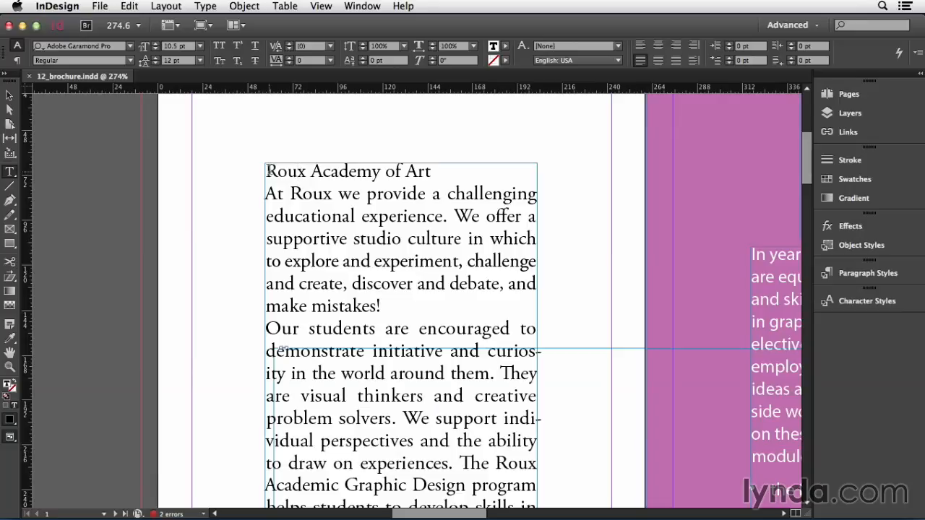
{"action": "triple_click", "coordinate": [284, 171]}
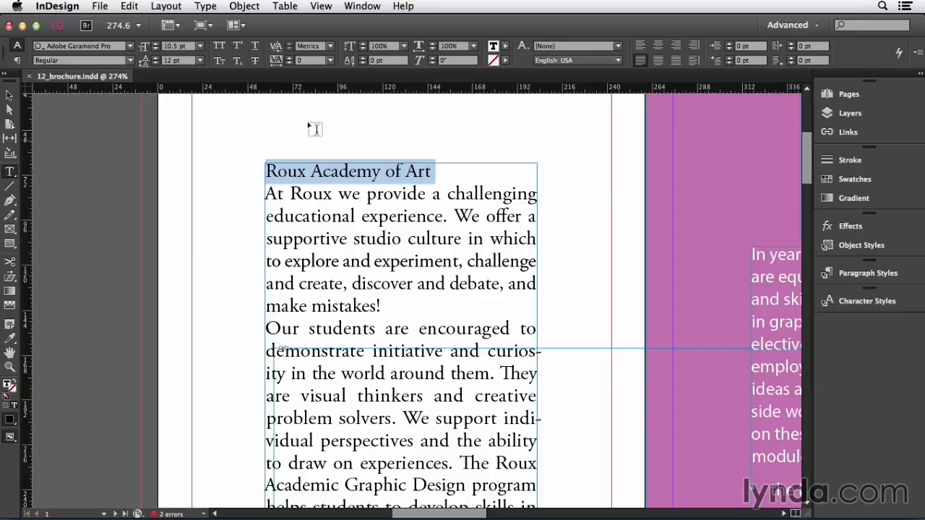
Step: Open the Character panel for the selected heading
{"action": "left_click", "coordinate": [356, 7]}
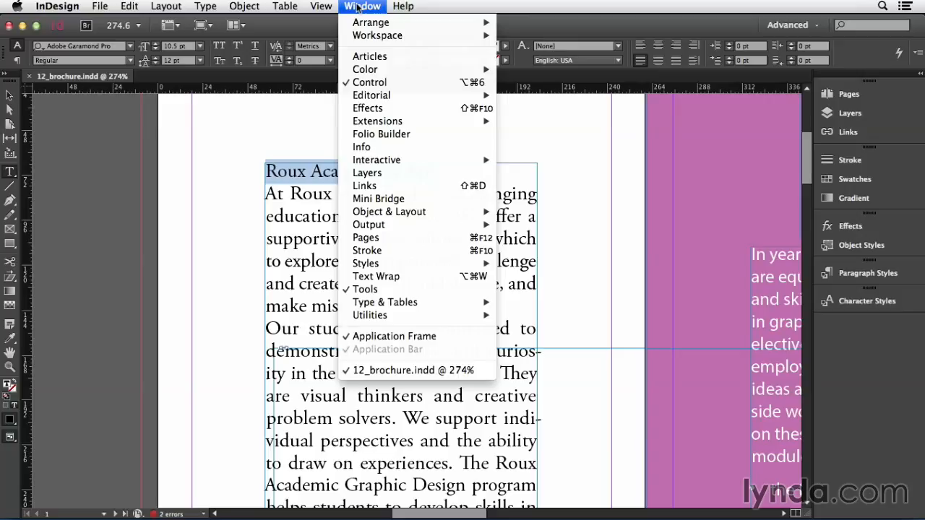
{"action": "mouse_move", "coordinate": [416, 302]}
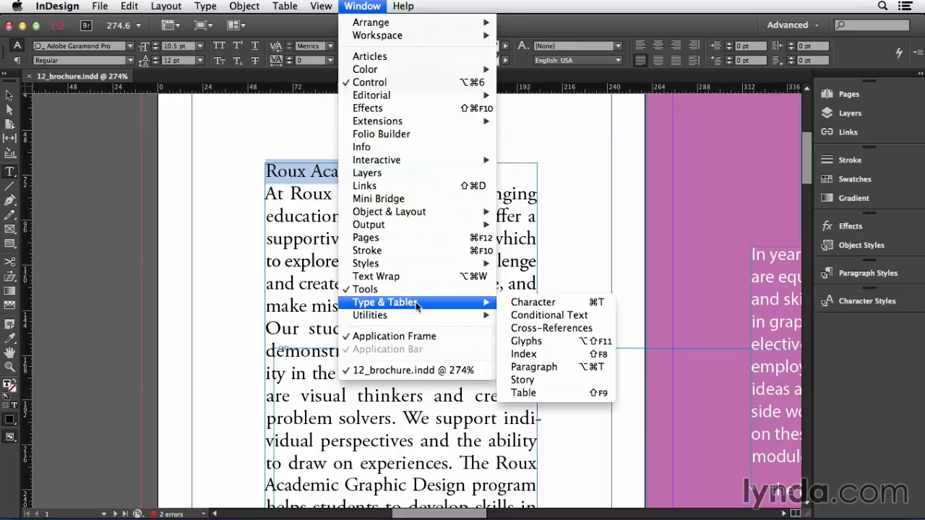
{"action": "left_click", "coordinate": [540, 305]}
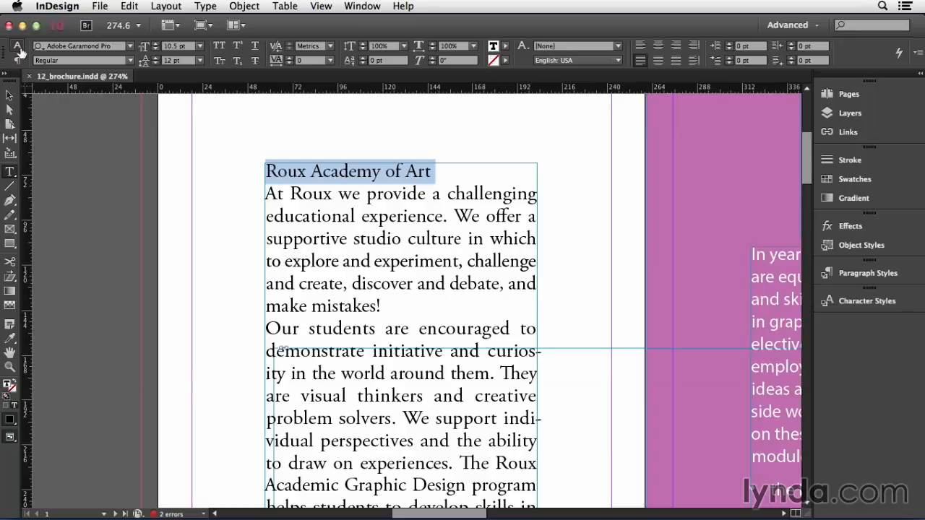
Step: Set the font of the "Roux Academy of Art" heading to Brush Script Std
{"action": "left_click", "coordinate": [131, 45]}
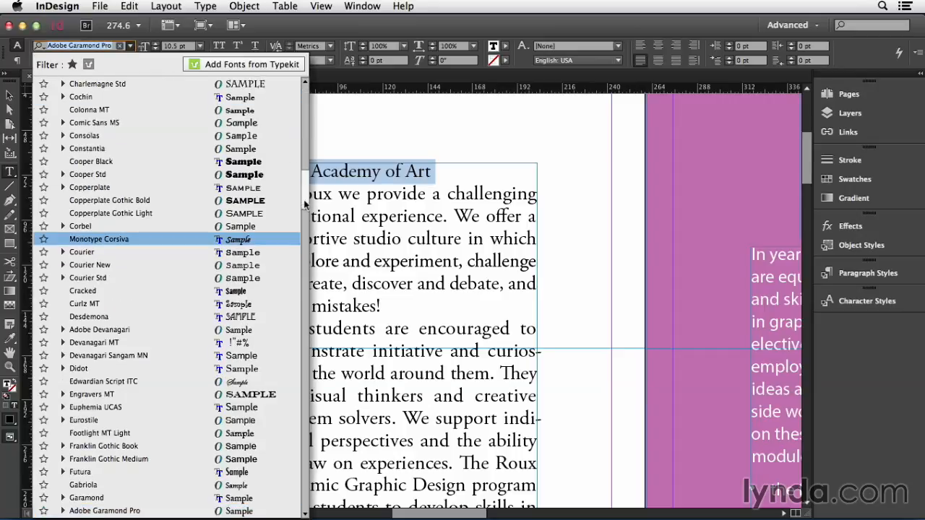
{"action": "scroll", "coordinate": [304, 206], "scroll_direction": "up", "scroll_amount": 8}
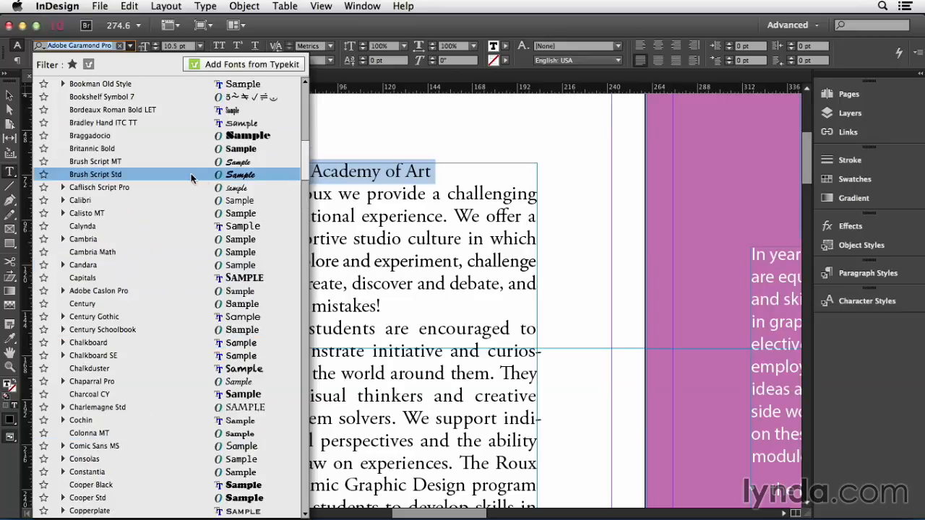
{"action": "left_click", "coordinate": [192, 175]}
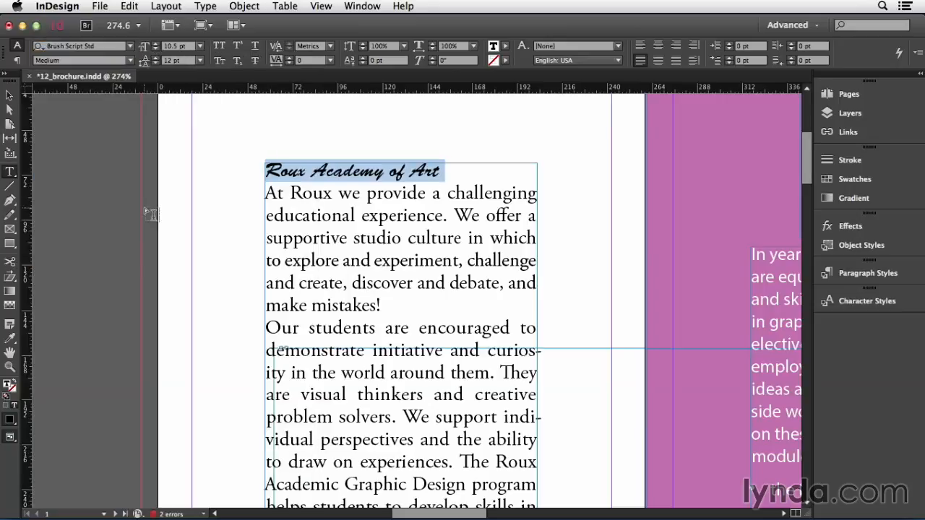
Step: Search the fonts for "myr" and set the selected heading in Myriad Pro Bold
{"action": "left_click", "coordinate": [100, 48]}
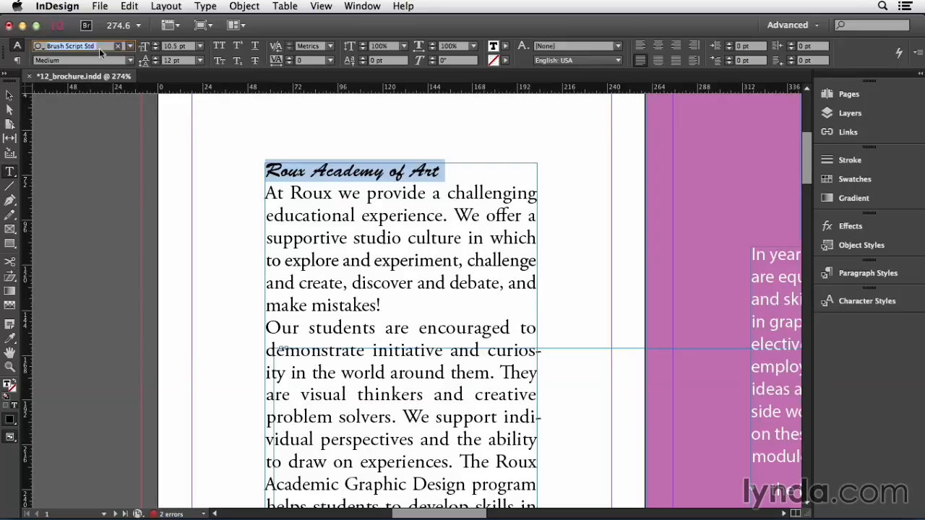
{"action": "type", "text": "myr"}
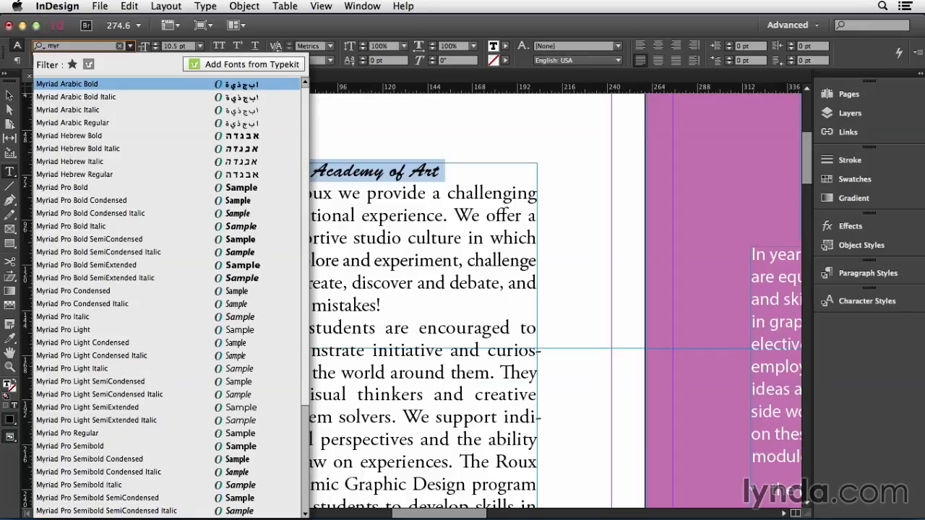
{"action": "key", "text": "Down"}
{"action": "key", "text": "Down"}
{"action": "key", "text": "Down"}
{"action": "key", "text": "Down"}
{"action": "key", "text": "Down"}
{"action": "key", "text": "Down"}
{"action": "key", "text": "Down"}
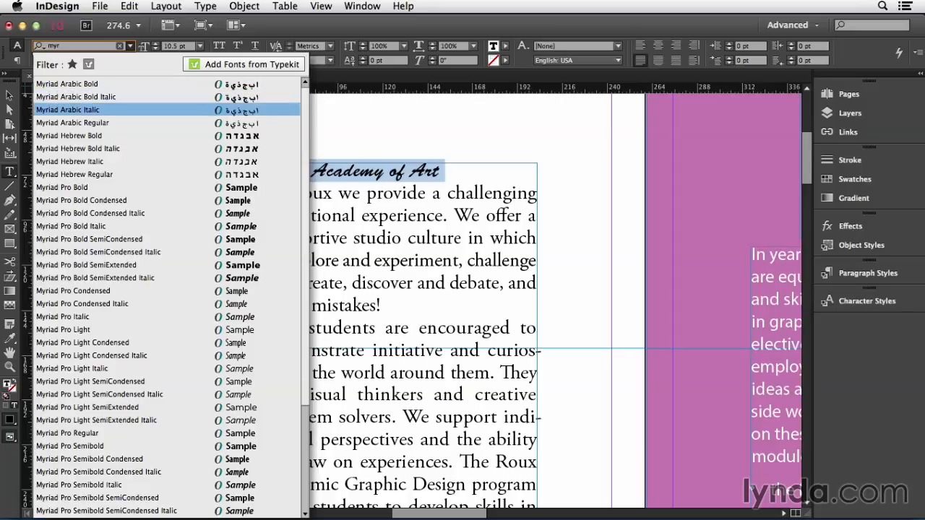
{"action": "key", "text": "Down"}
{"action": "key", "text": "Down"}
{"action": "key", "text": "Down"}
{"action": "key", "text": "Up"}
{"action": "key", "text": "Up"}
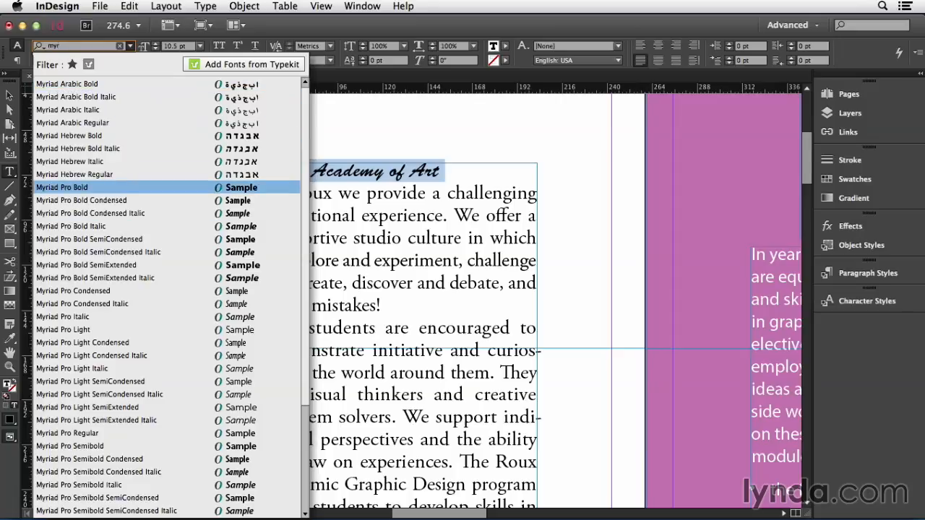
{"action": "left_click", "coordinate": [147, 188]}
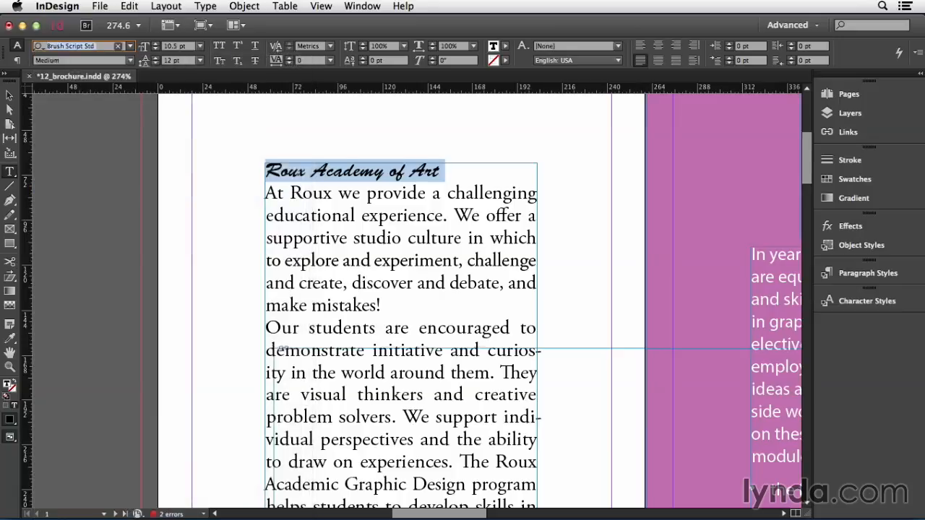
Step: Examine the available Myriad Pro styles and the full font list with its recently used fonts
{"action": "left_click", "coordinate": [131, 61]}
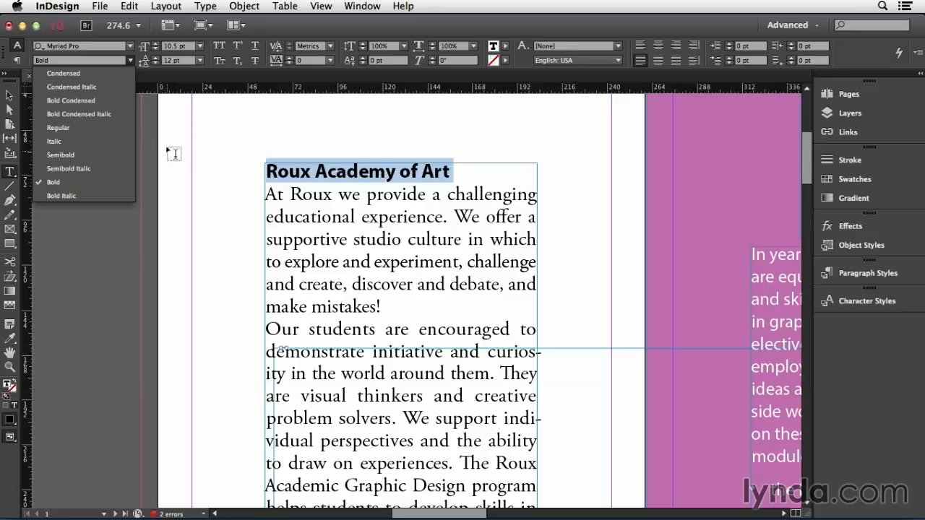
{"action": "left_click", "coordinate": [205, 6]}
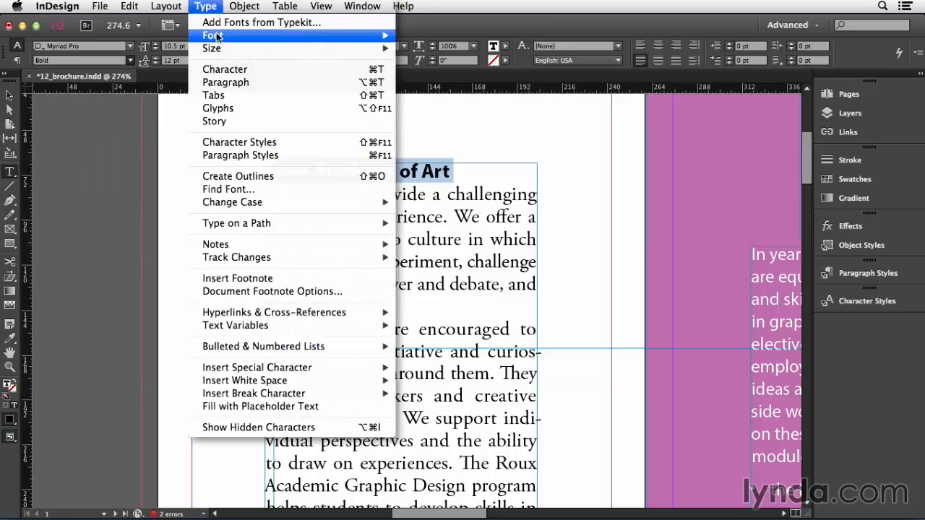
{"action": "mouse_move", "coordinate": [335, 43]}
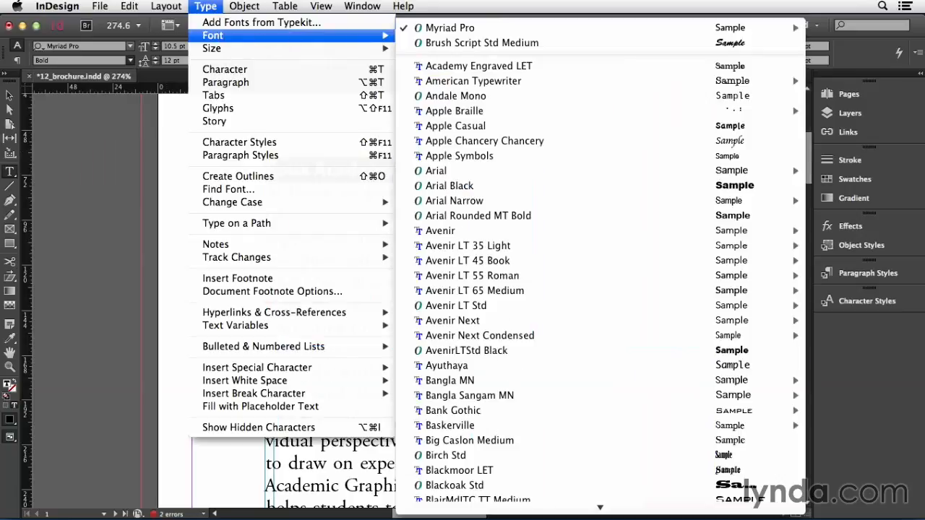
{"action": "mouse_move", "coordinate": [475, 82]}
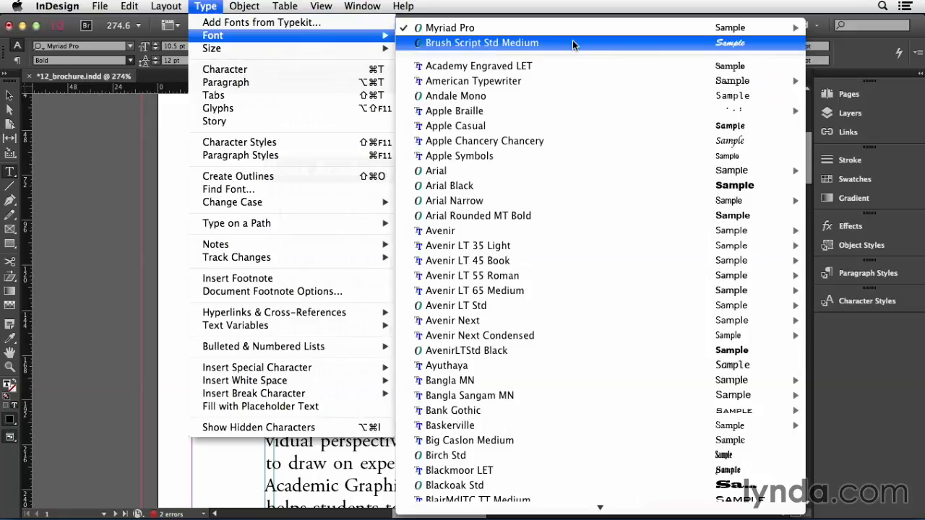
{"action": "mouse_move", "coordinate": [576, 29]}
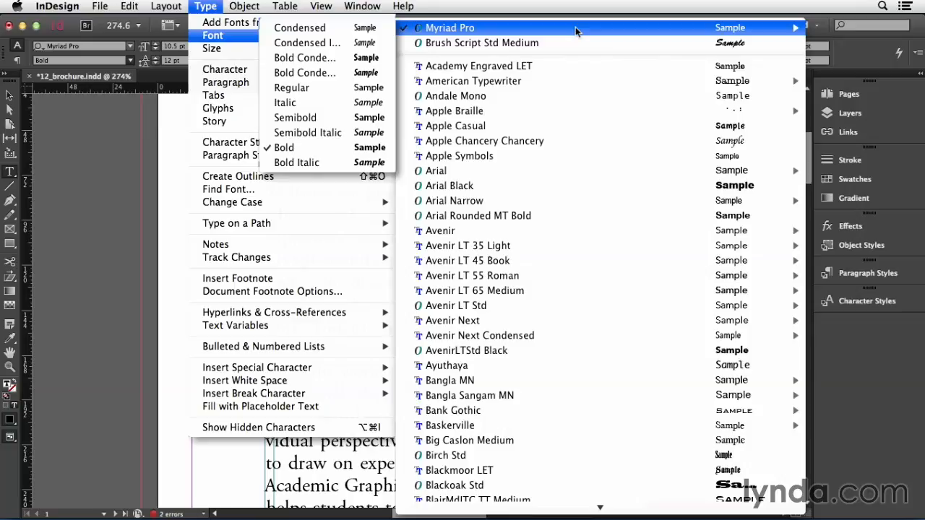
{"action": "left_click", "coordinate": [144, 148]}
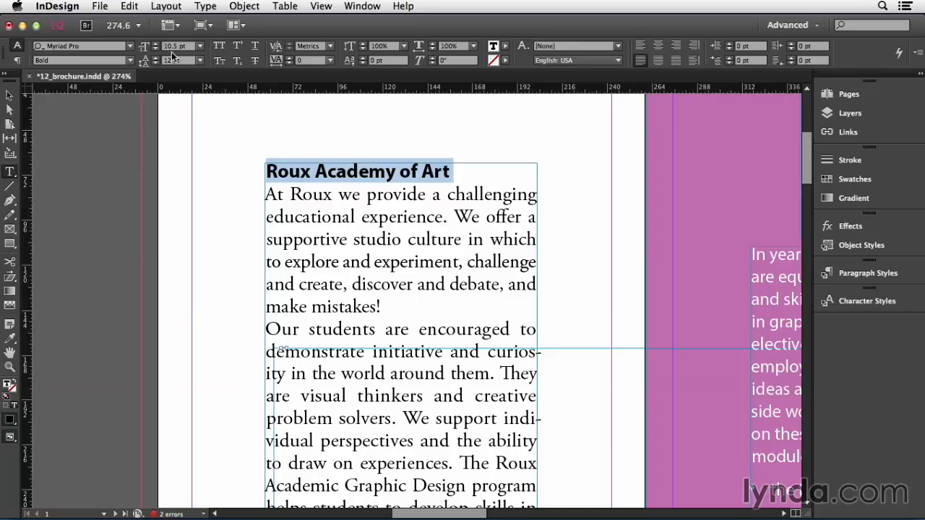
Step: Set the font size of the "Roux Academy of Art" heading to 16 pt
{"action": "left_click", "coordinate": [200, 46]}
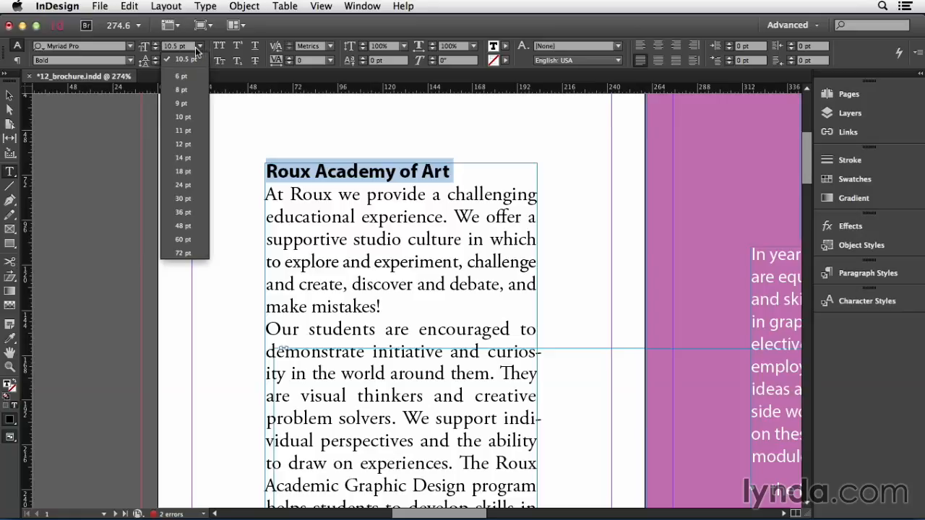
{"action": "left_click", "coordinate": [190, 47]}
{"action": "type", "text": "16 pt"}
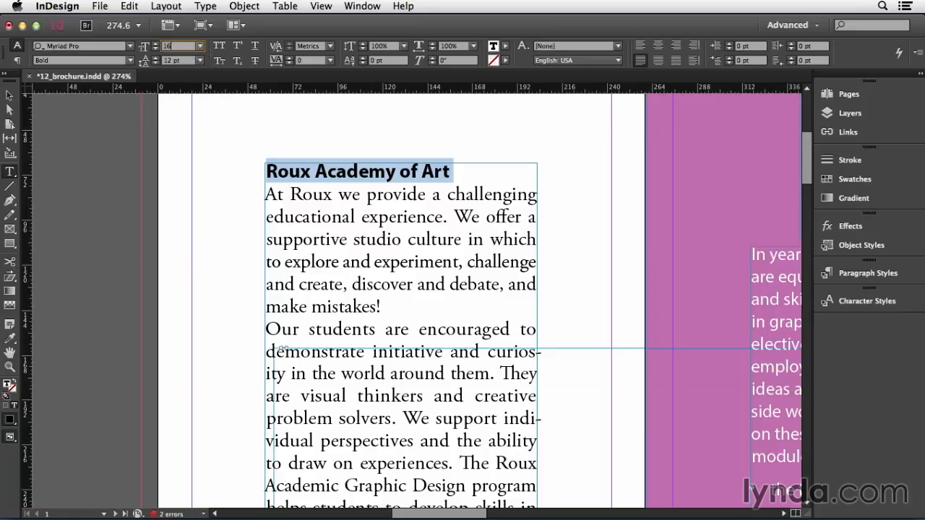
{"action": "key", "text": "Return"}
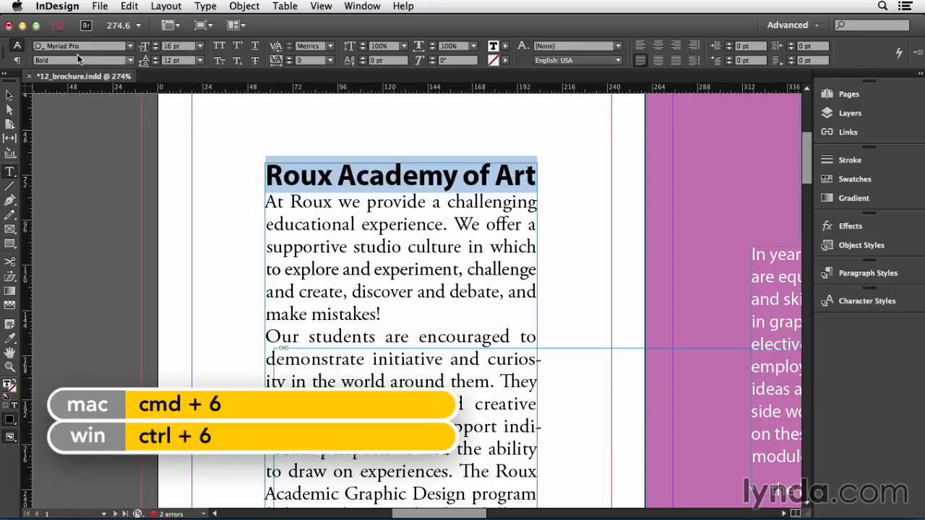
Step: Search the fonts for "par" and change the heading's font to Party LET
{"action": "key", "text": "super+6"}
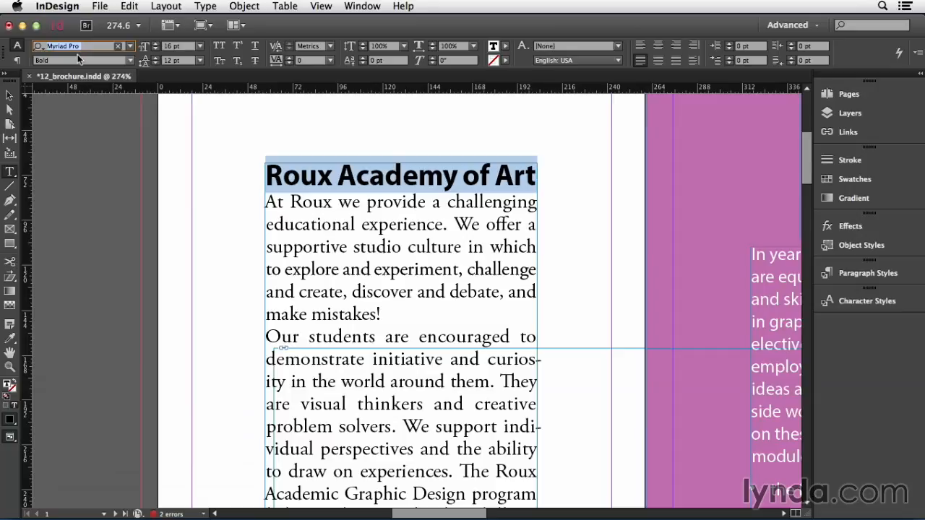
{"action": "type", "text": "par"}
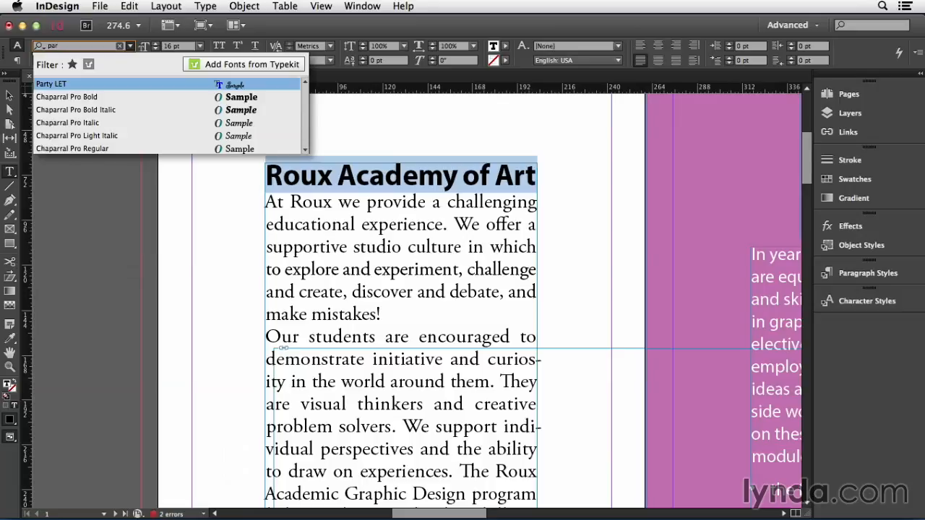
{"action": "left_click", "coordinate": [85, 87]}
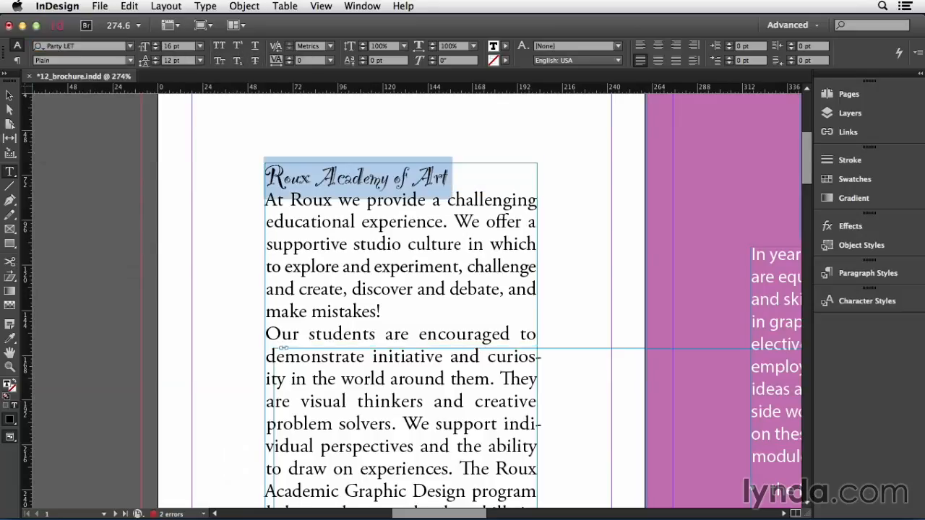
{"action": "key", "text": "super+6"}
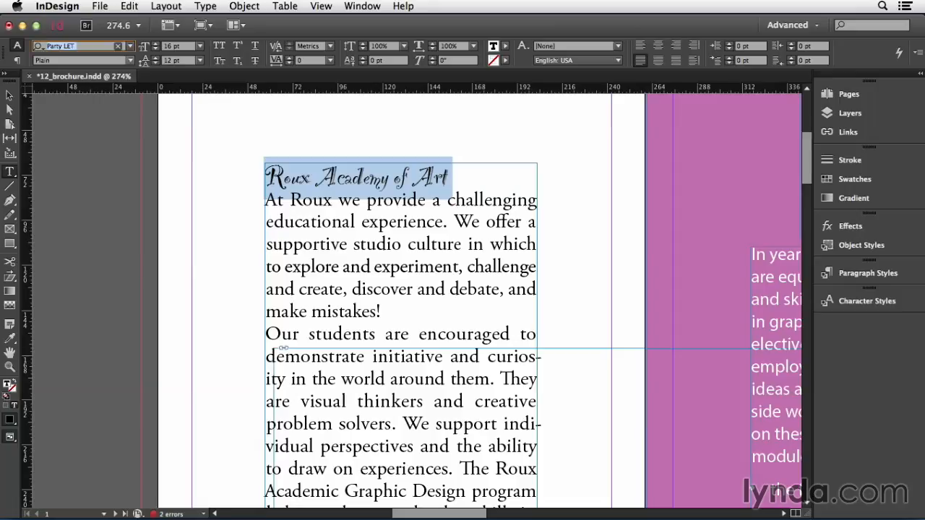
{"action": "key", "text": "Tab"}
{"action": "key", "text": "Tab"}
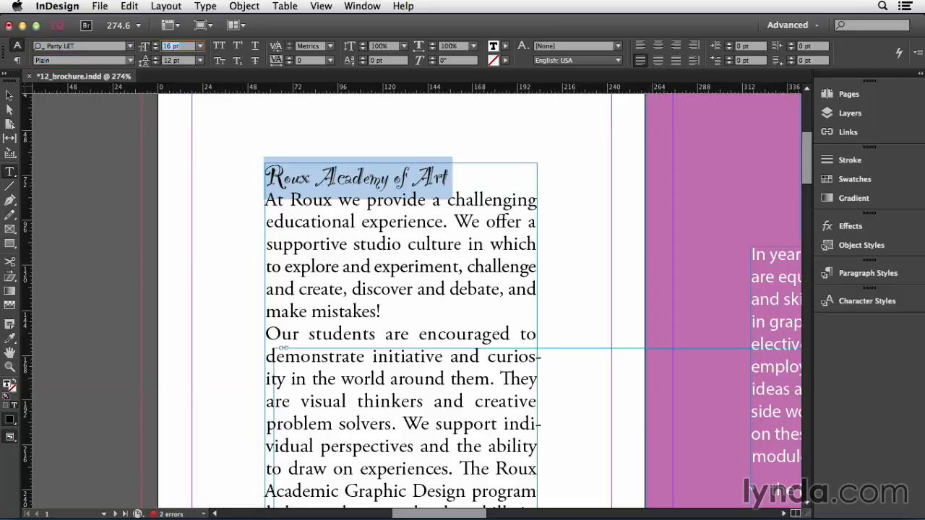
{"action": "key", "text": "Tab"}
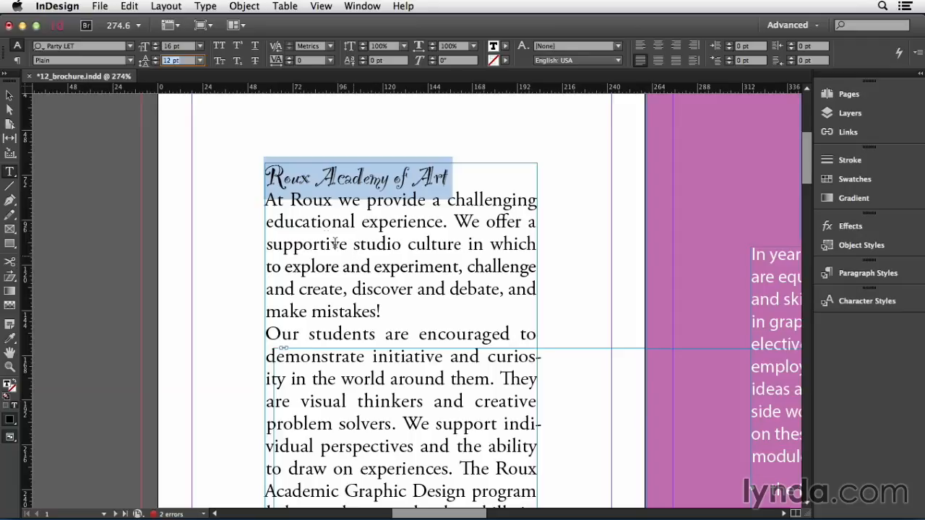
Step: Select the first body paragraph's text from within "supportive" to within "discover" and set its leading to 18 pt
{"action": "left_click_drag", "start_coordinate": [320, 238], "coordinate": [408, 283]}
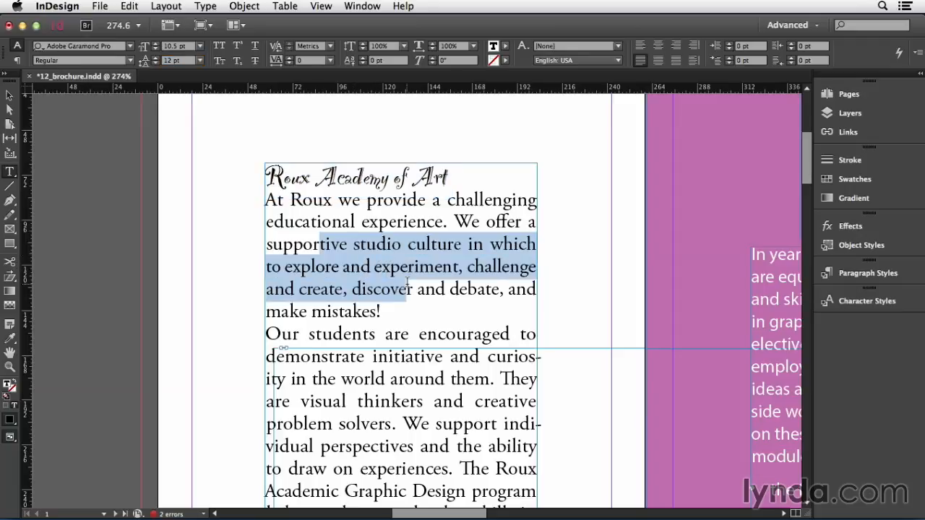
{"action": "left_click", "coordinate": [200, 60]}
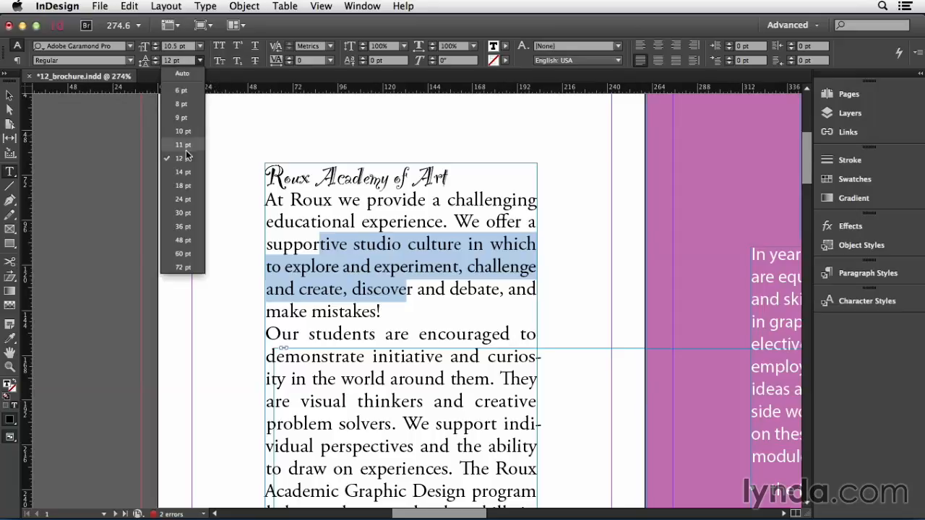
{"action": "left_click", "coordinate": [182, 186]}
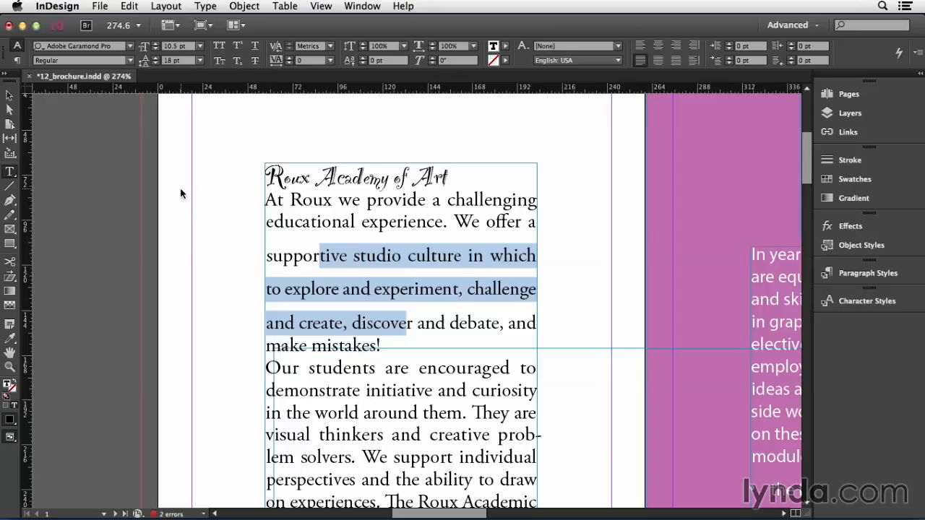
Step: Tighten the leading of the selected body text in equal increments to 12 pt
{"action": "key", "text": "alt+Up"}
{"action": "key", "text": "alt+Up"}
{"action": "key", "text": "alt+Up"}
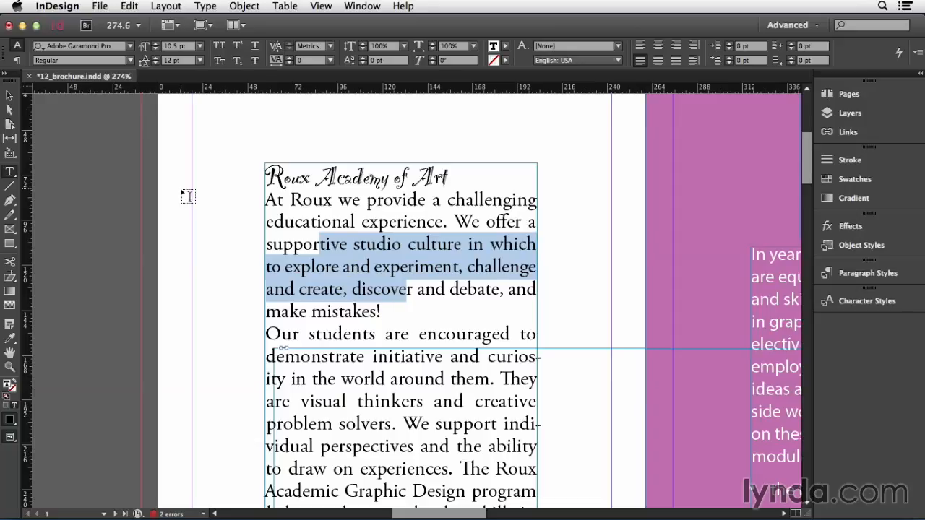
Step: Enable Apply Leading to Entire Paragraphs in the Type preferences and set the first body paragraph's leading to 18 pt
{"action": "left_click", "coordinate": [60, 6]}
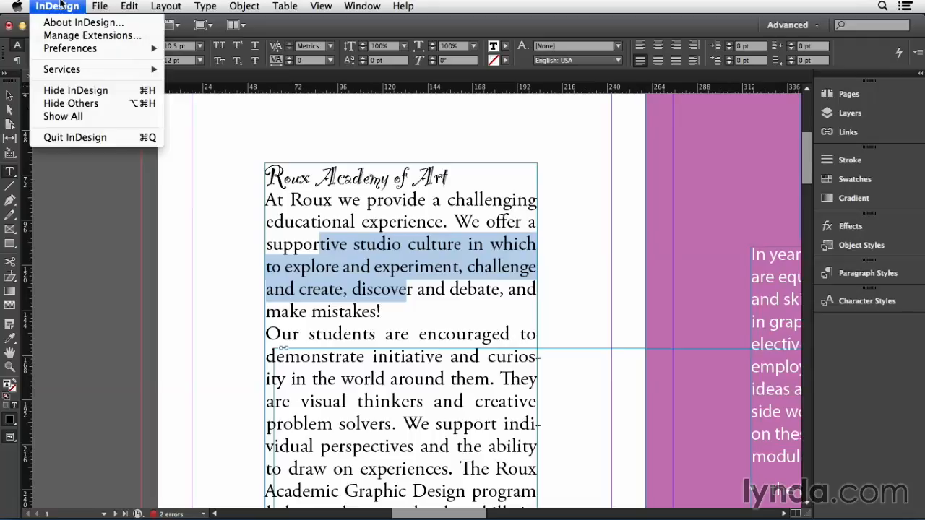
{"action": "mouse_move", "coordinate": [81, 49]}
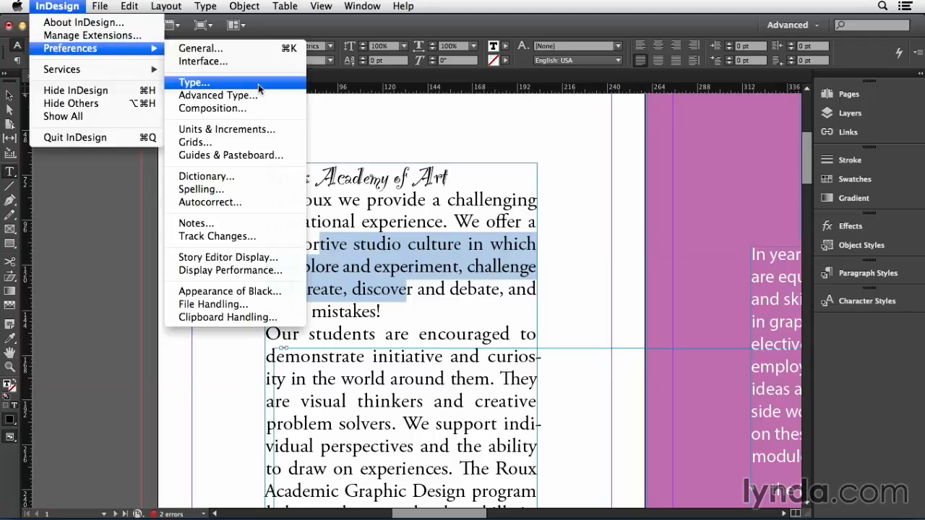
{"action": "left_click", "coordinate": [258, 84]}
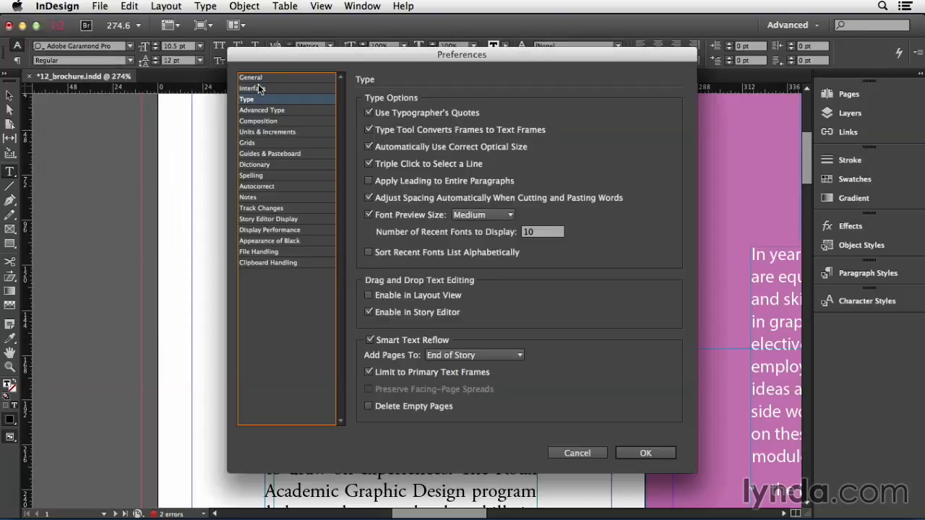
{"action": "left_click", "coordinate": [389, 181]}
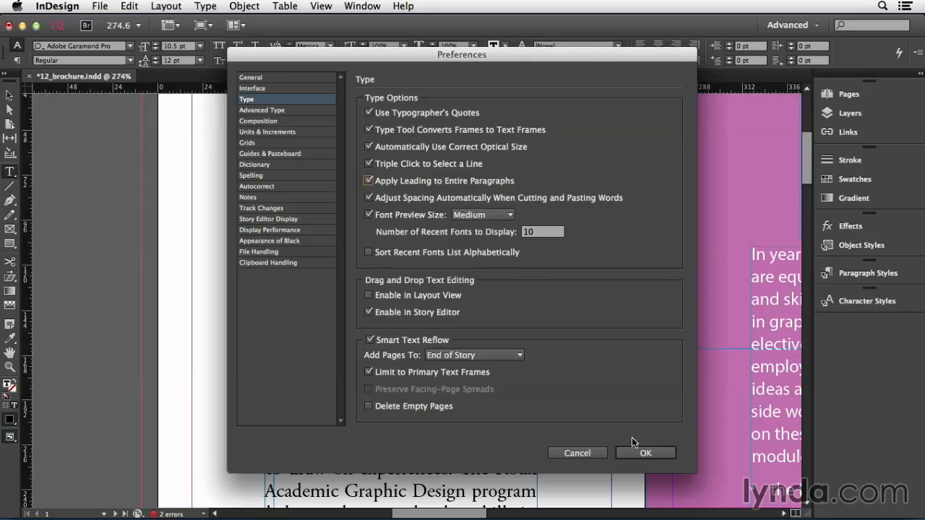
{"action": "left_click", "coordinate": [643, 452]}
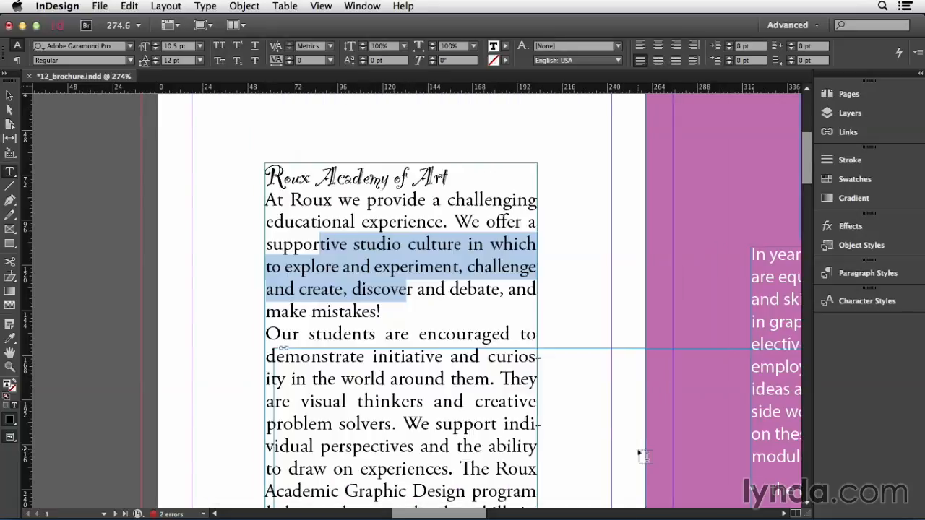
{"action": "left_click", "coordinate": [199, 60]}
{"action": "left_click", "coordinate": [190, 185]}
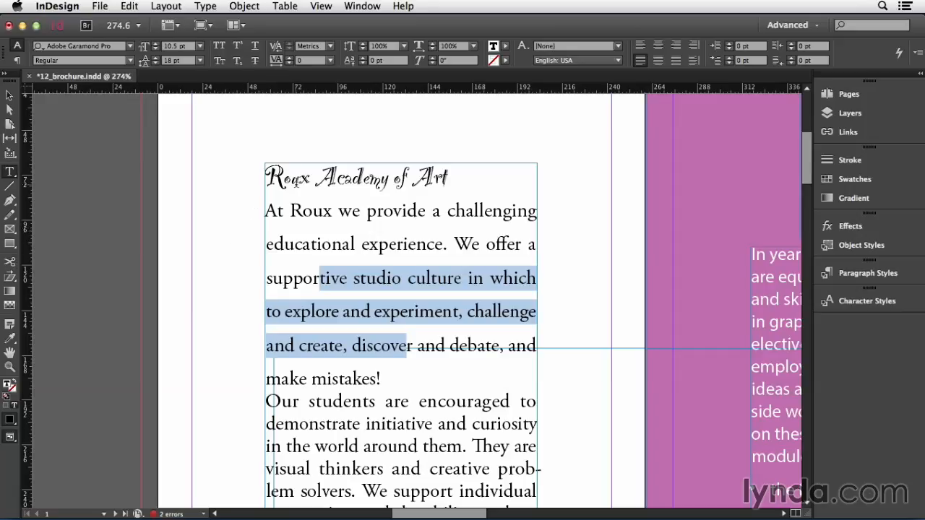
Step: Set the "Roux Academy of Art" heading's kerning to Optical and its tracking to -10
{"action": "triple_click", "coordinate": [296, 179]}
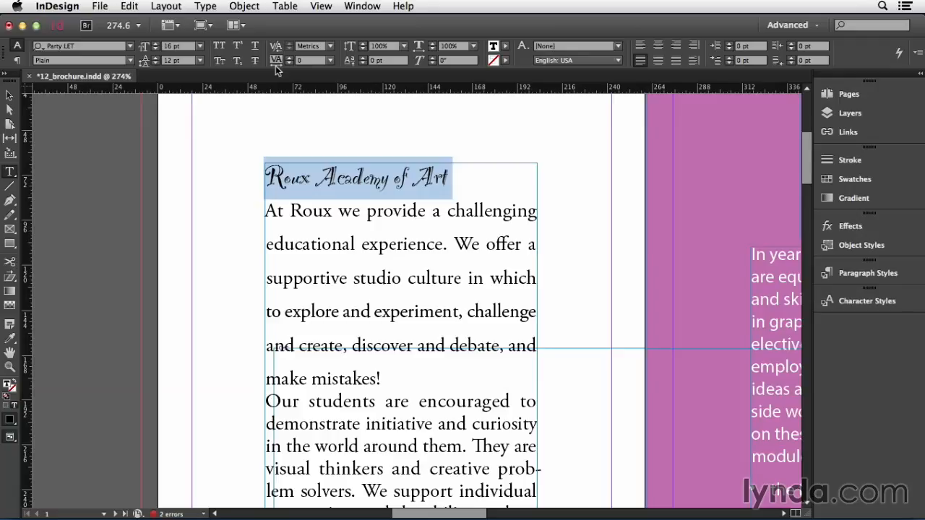
{"action": "left_click", "coordinate": [331, 46]}
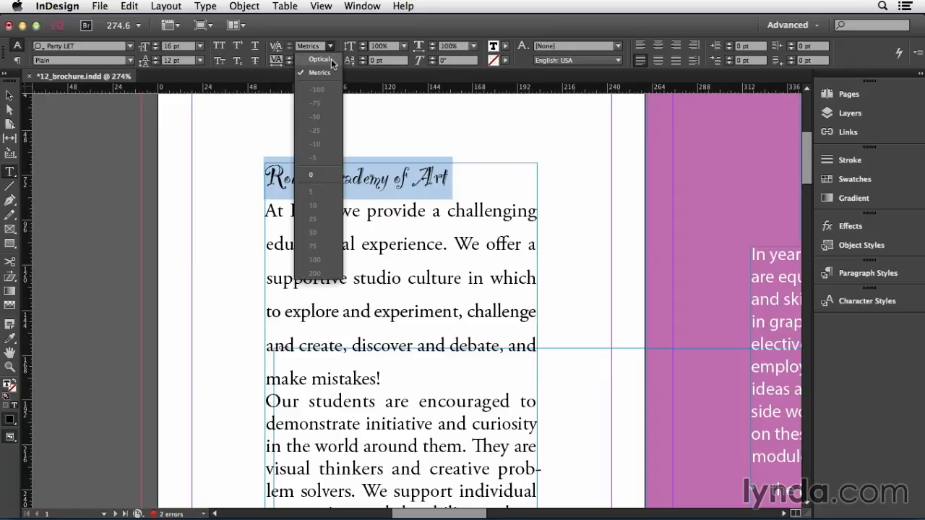
{"action": "left_click", "coordinate": [331, 58]}
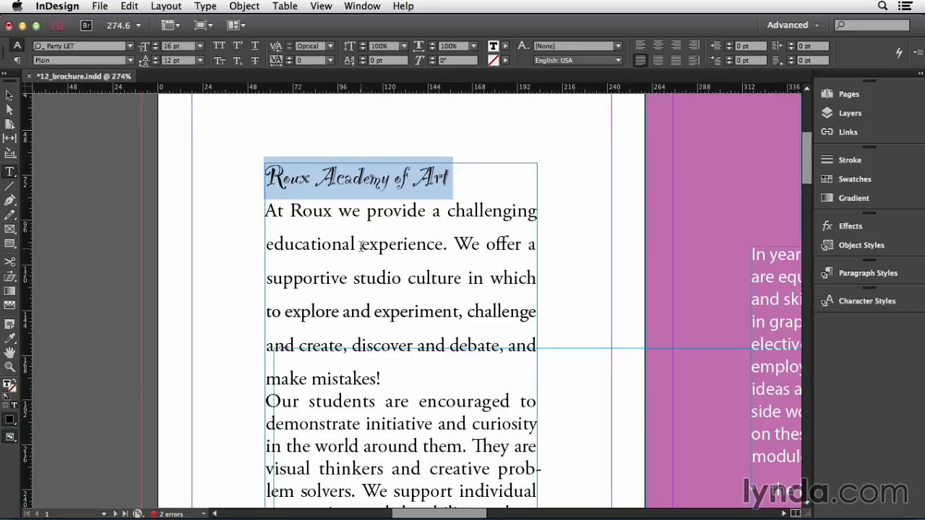
{"action": "left_click", "coordinate": [331, 61]}
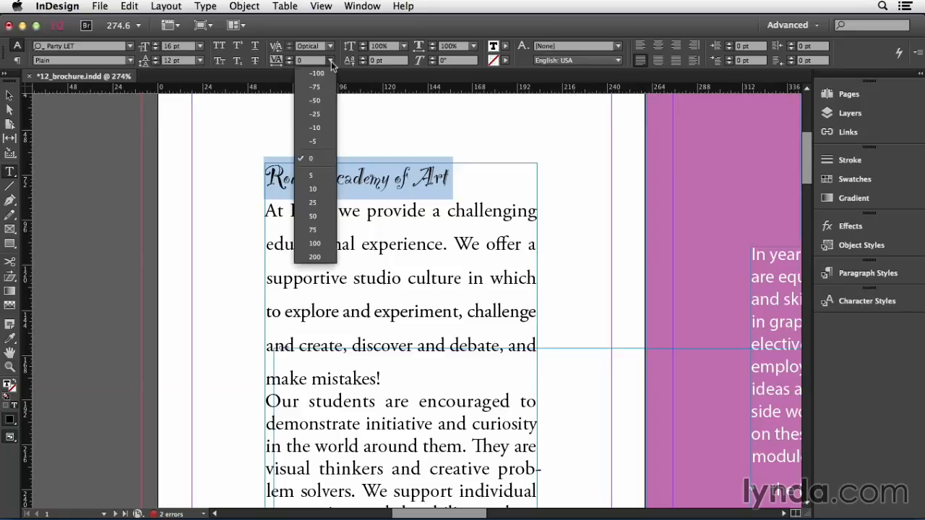
{"action": "left_click", "coordinate": [331, 127]}
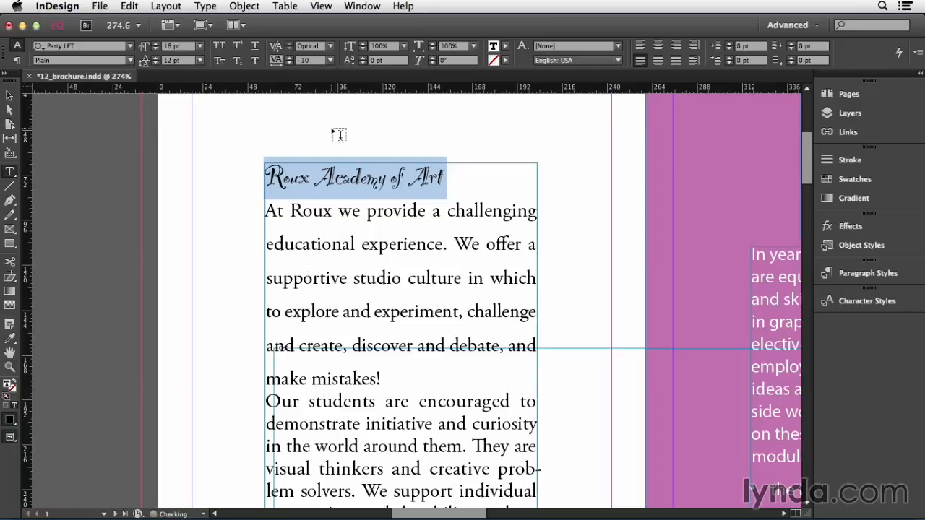